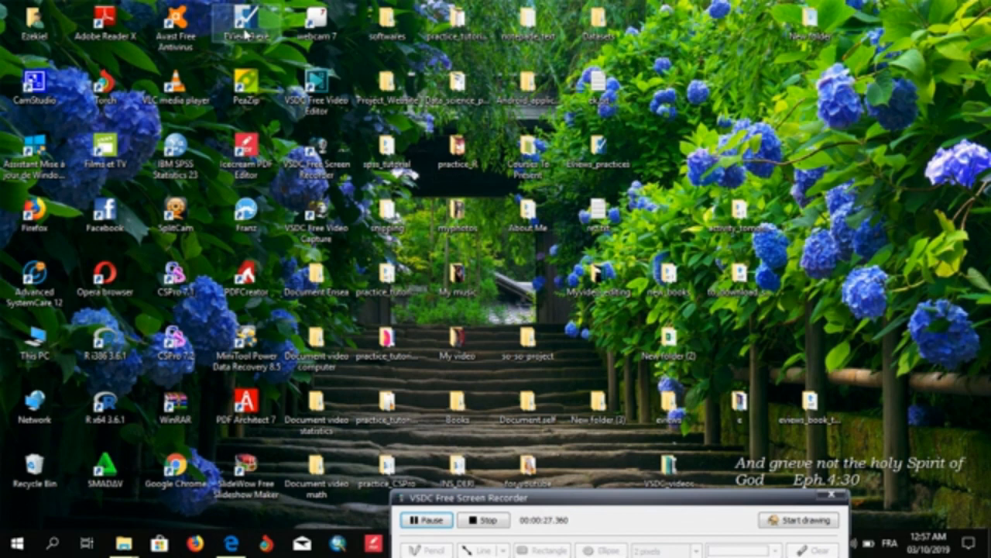
# Step: Launch EViews and open the recent workfile demo_modifiedr.wf1, declining the license update
pyautogui.doubleClick(244, 34)
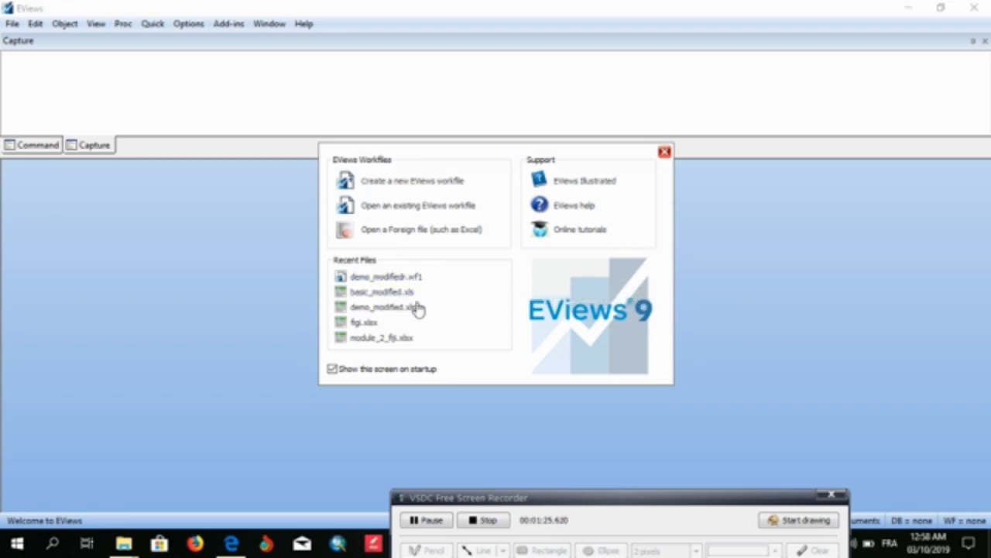
pyautogui.click(384, 279)
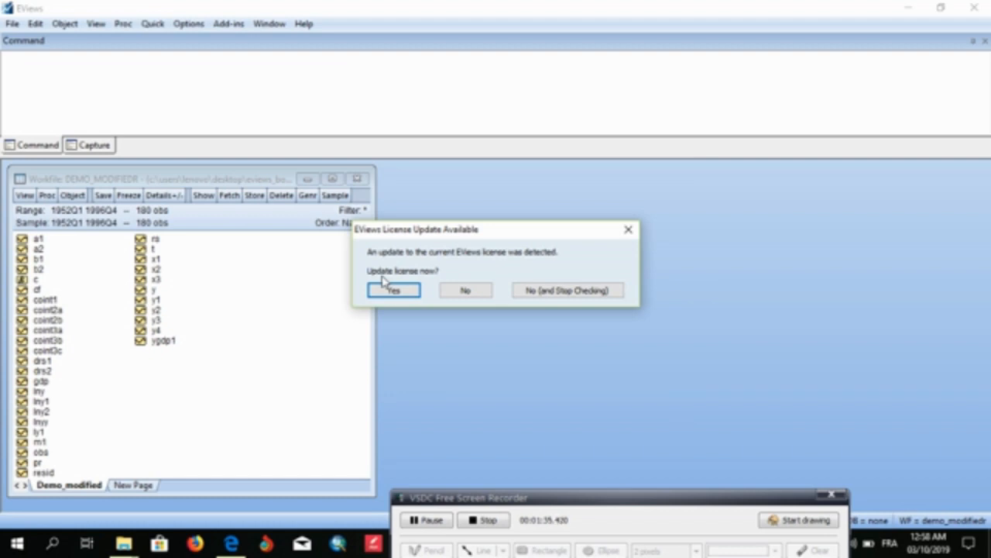
pyautogui.click(480, 296)
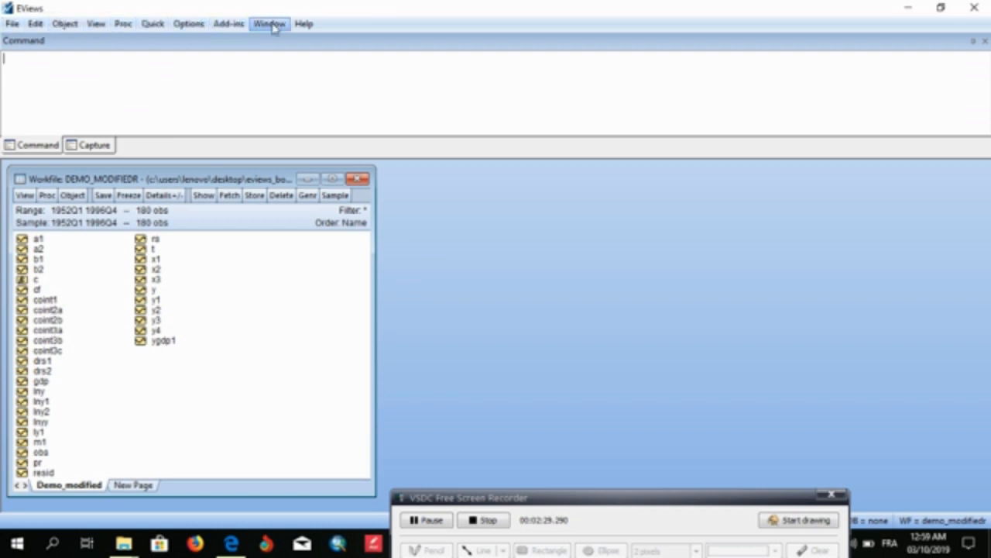
pyautogui.click(13, 24)
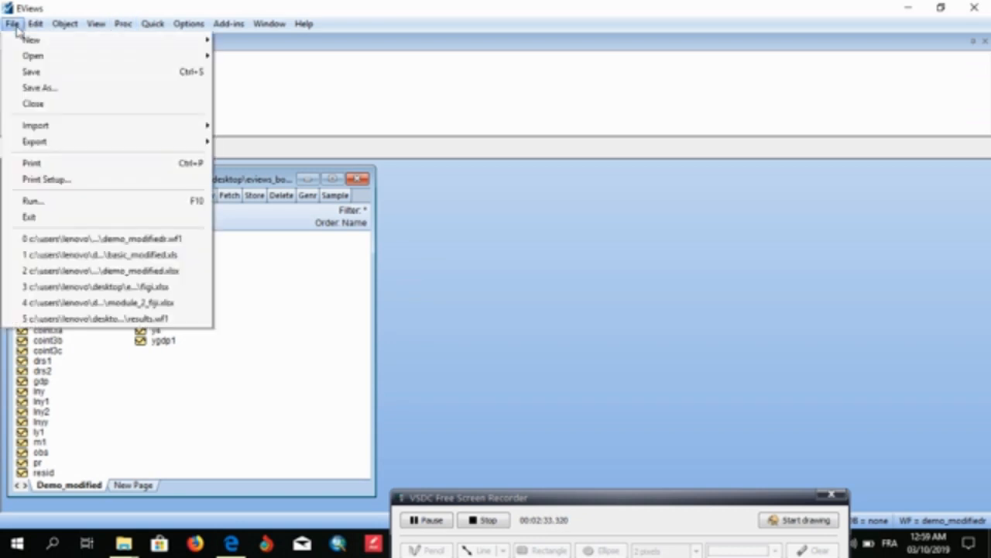
pyautogui.moveTo(29, 43)
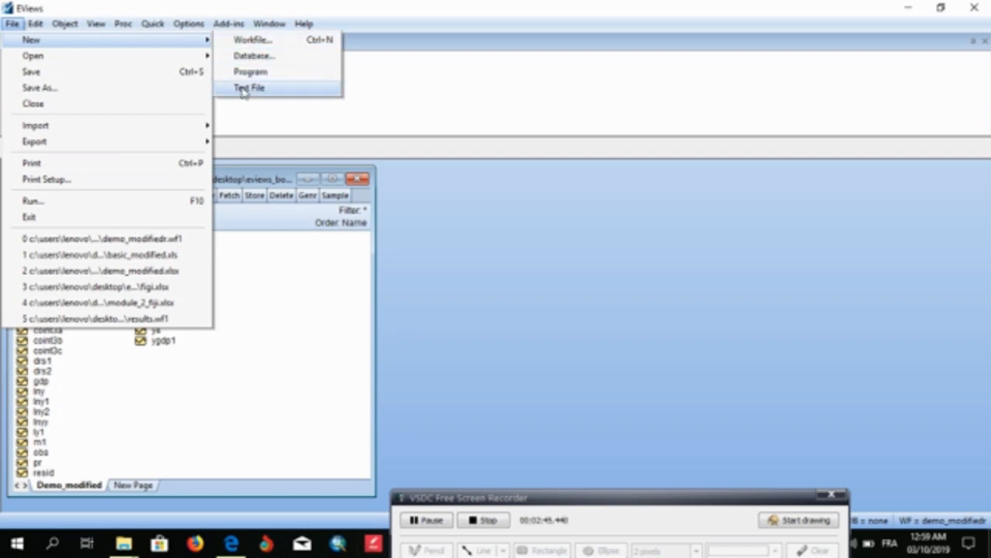
pyautogui.moveTo(113, 60)
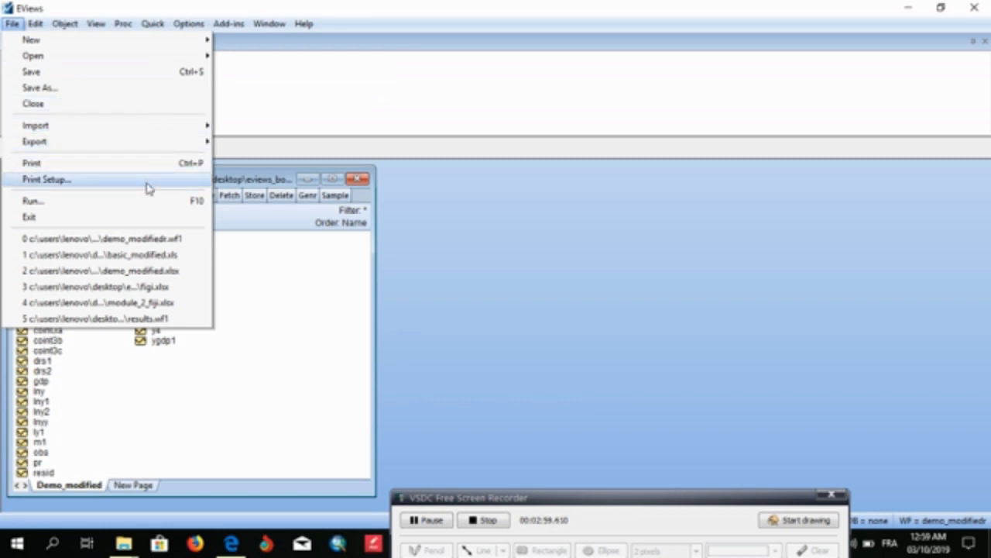
pyautogui.moveTo(149, 131)
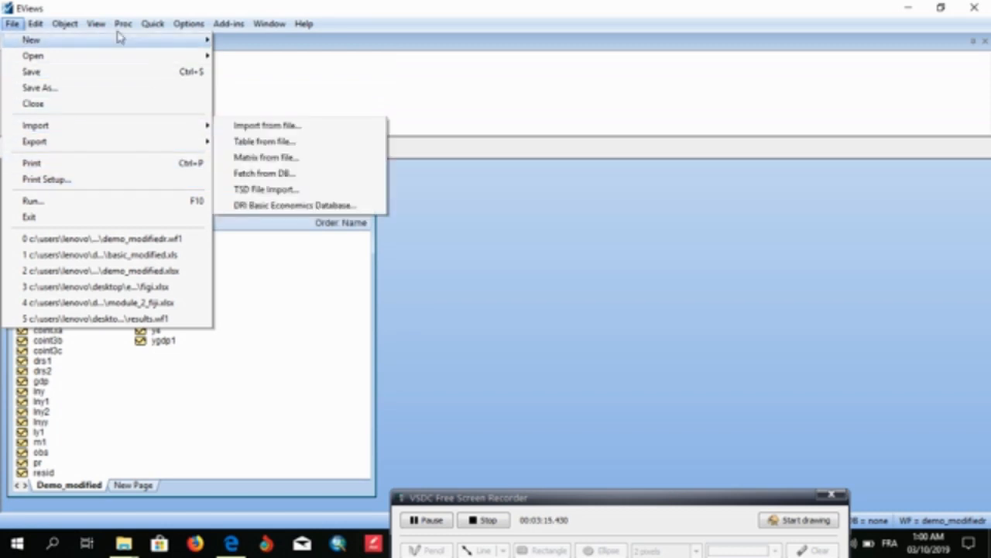
pyautogui.moveTo(35, 24)
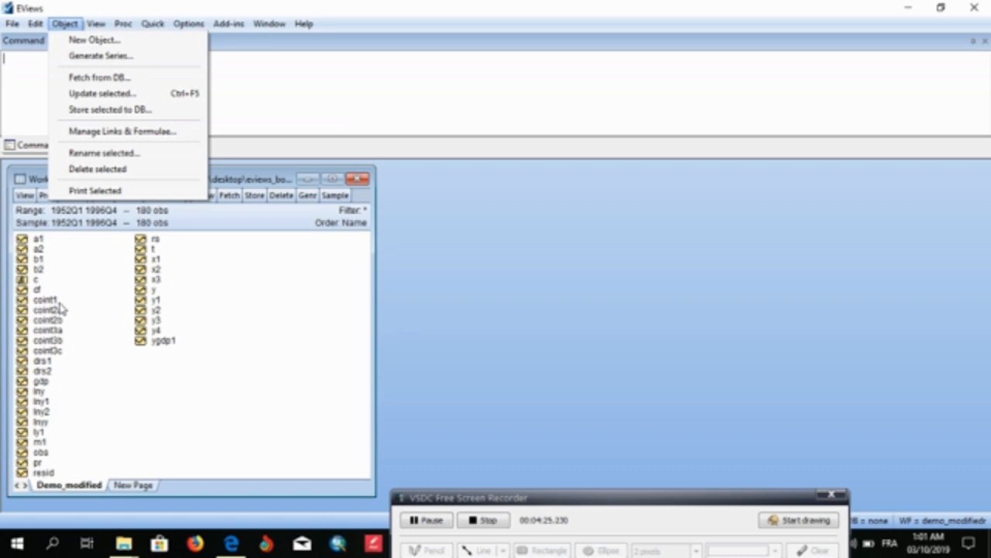
# Step: Open the gdp series and place its spreadsheet window beside the workfile window
pyautogui.doubleClick(39, 383)
pyautogui.click(43, 384)
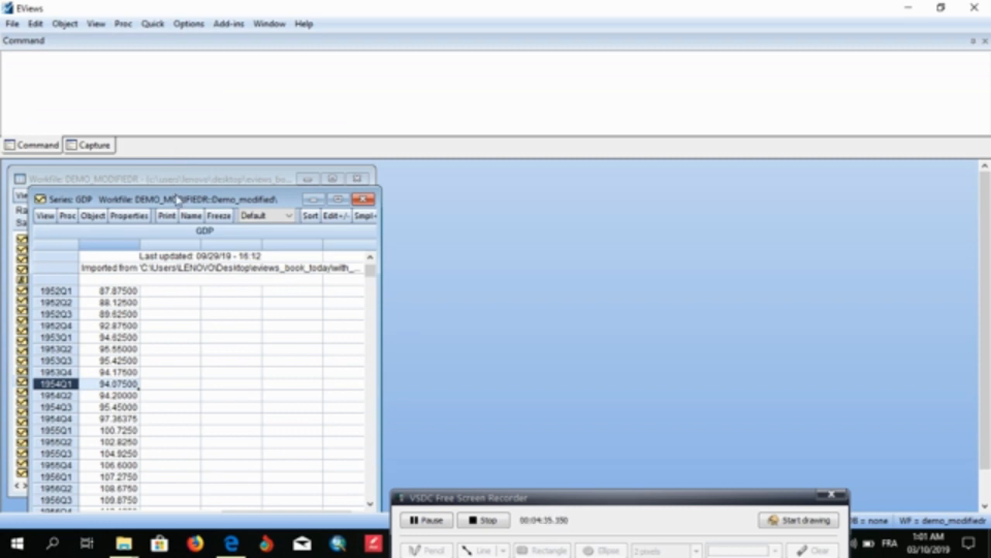
pyautogui.moveTo(176, 199); pyautogui.dragTo(539, 178)
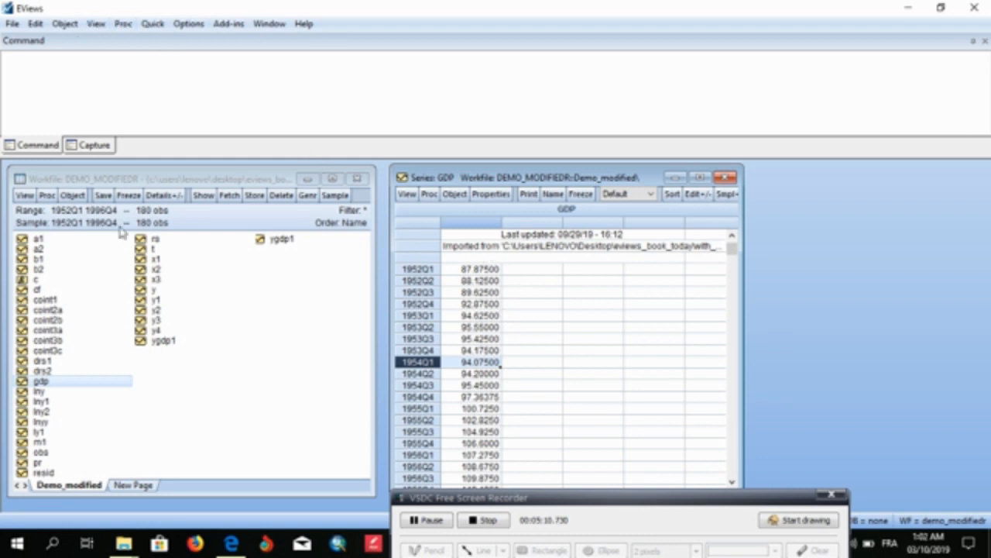
# Step: Open the coefficient vector c, move its window clear of the workfile's object list to view it, and close it
pyautogui.click(36, 280)
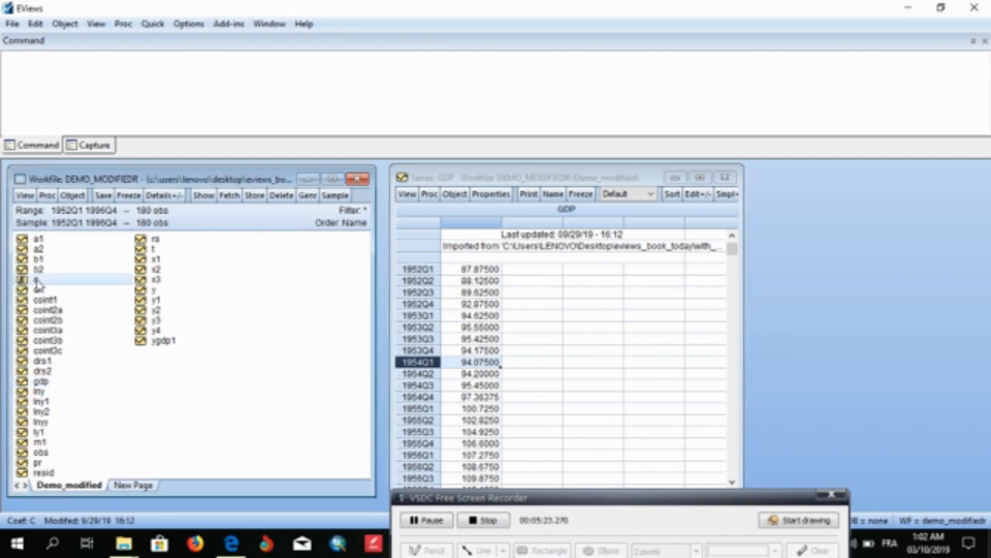
pyautogui.doubleClick(36, 281)
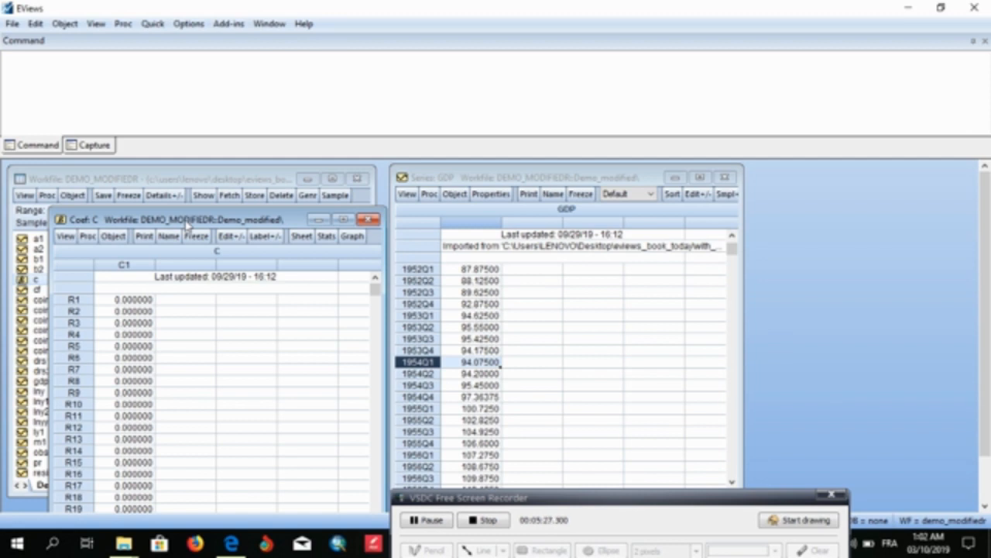
pyautogui.moveTo(186, 224); pyautogui.dragTo(432, 163)
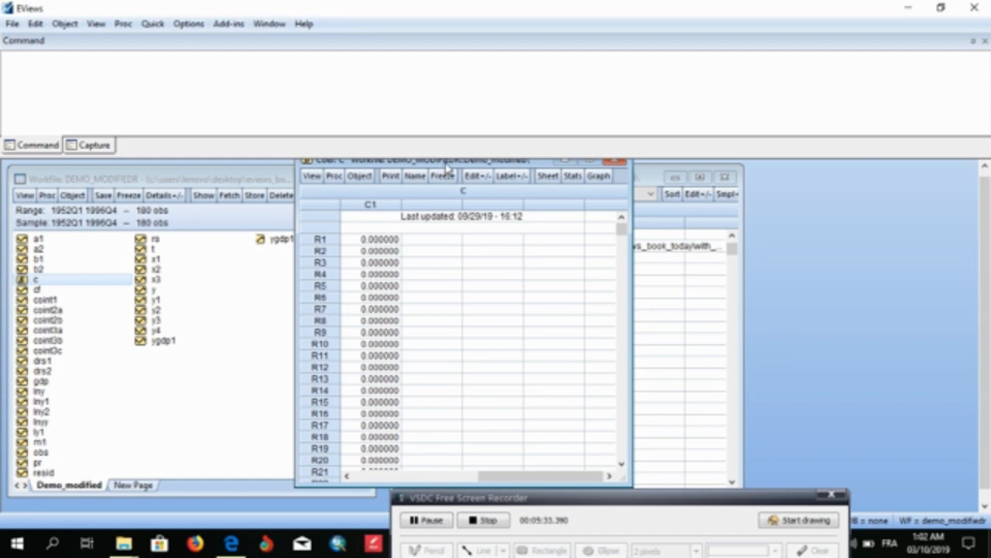
pyautogui.moveTo(447, 165); pyautogui.dragTo(360, 178)
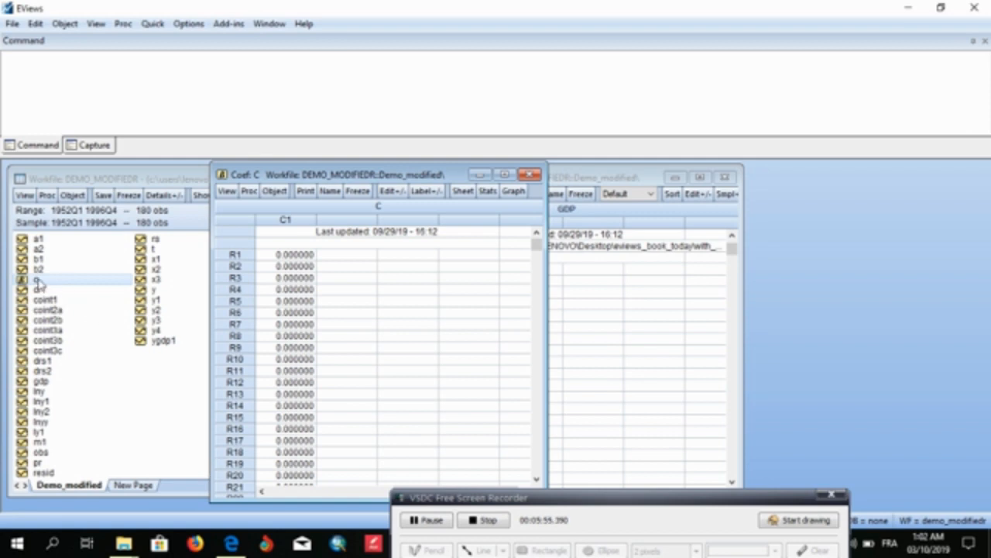
pyautogui.click(37, 282)
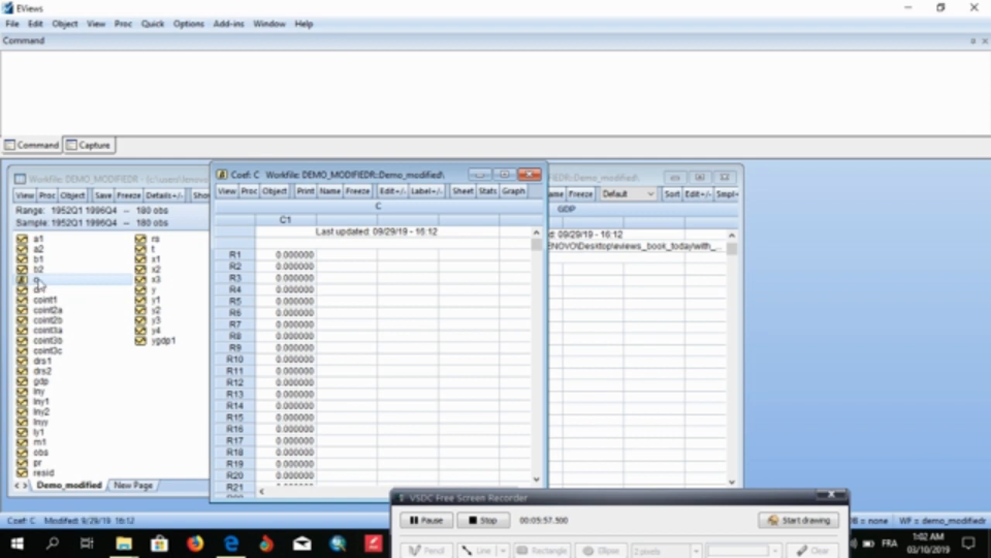
pyautogui.click(530, 175)
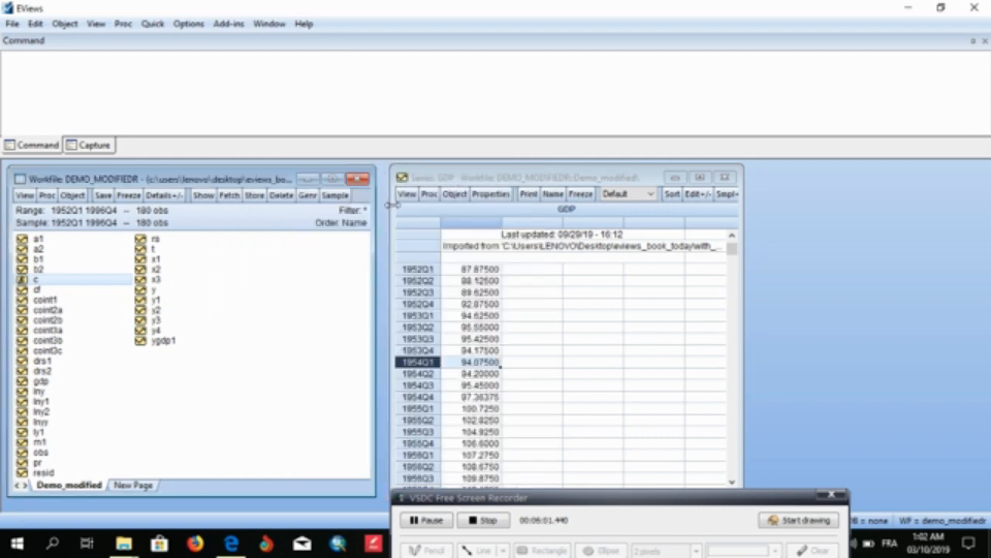
# Step: View the resid series in a maximized window, restore it, and close both the resid and gdp series windows
pyautogui.doubleClick(43, 474)
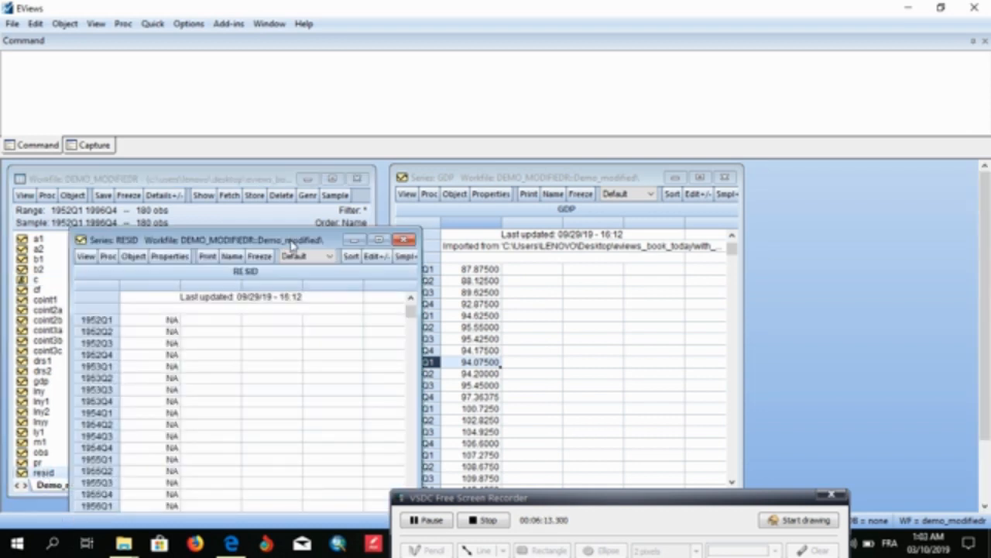
pyautogui.doubleClick(292, 241)
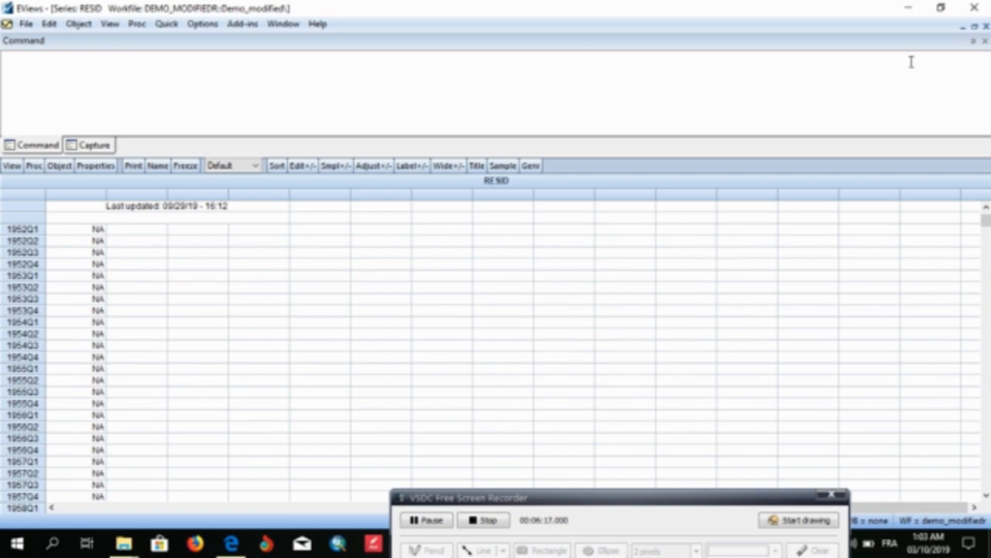
pyautogui.click(973, 28)
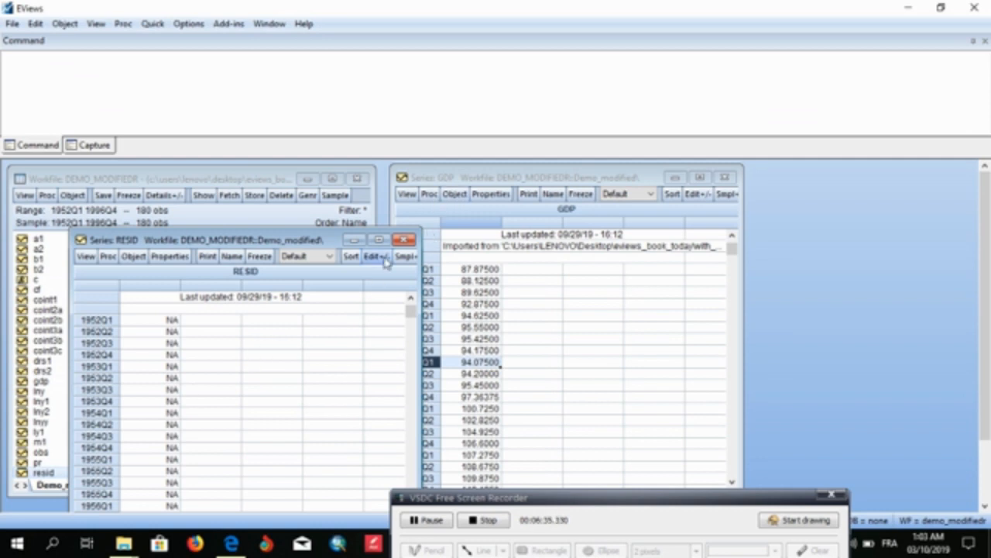
pyautogui.click(404, 239)
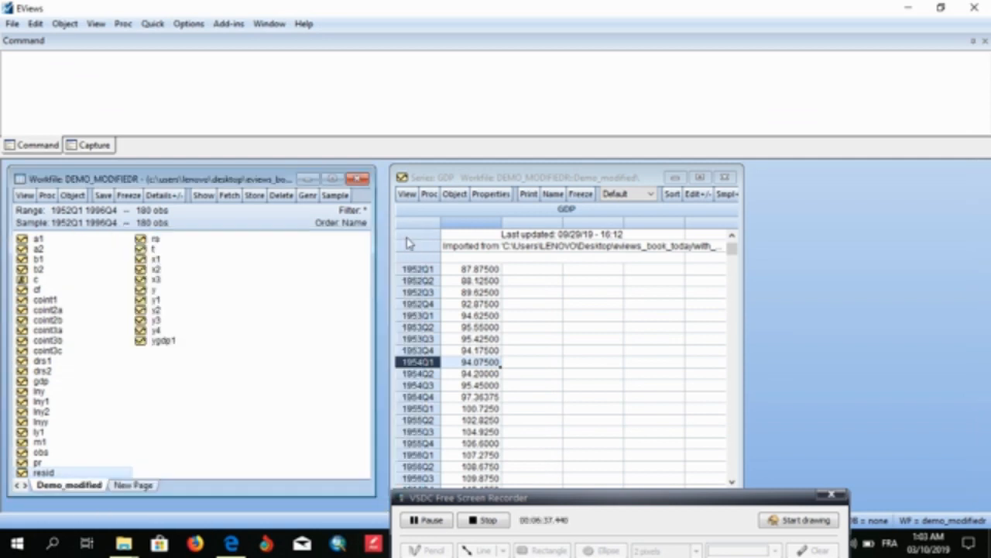
pyautogui.click(724, 178)
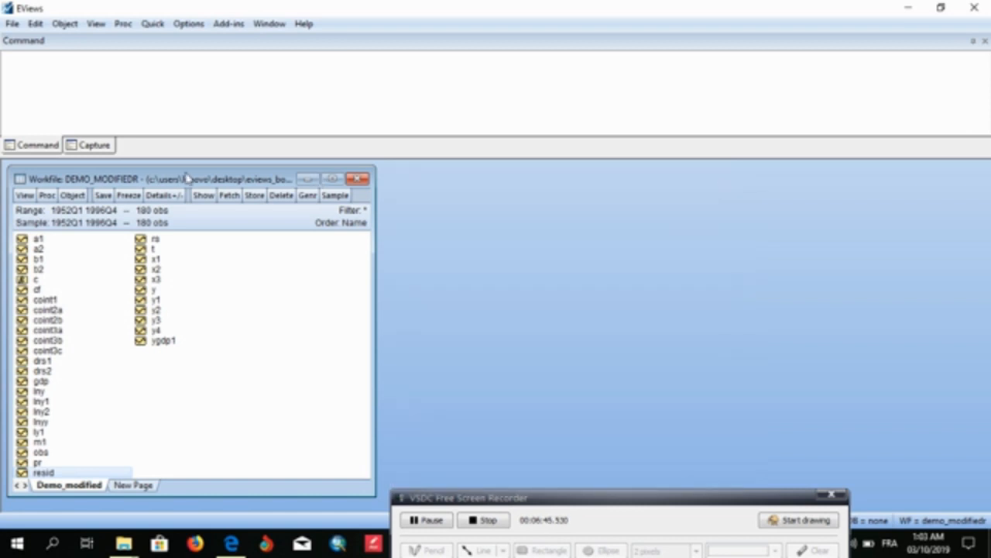
pyautogui.click(64, 24)
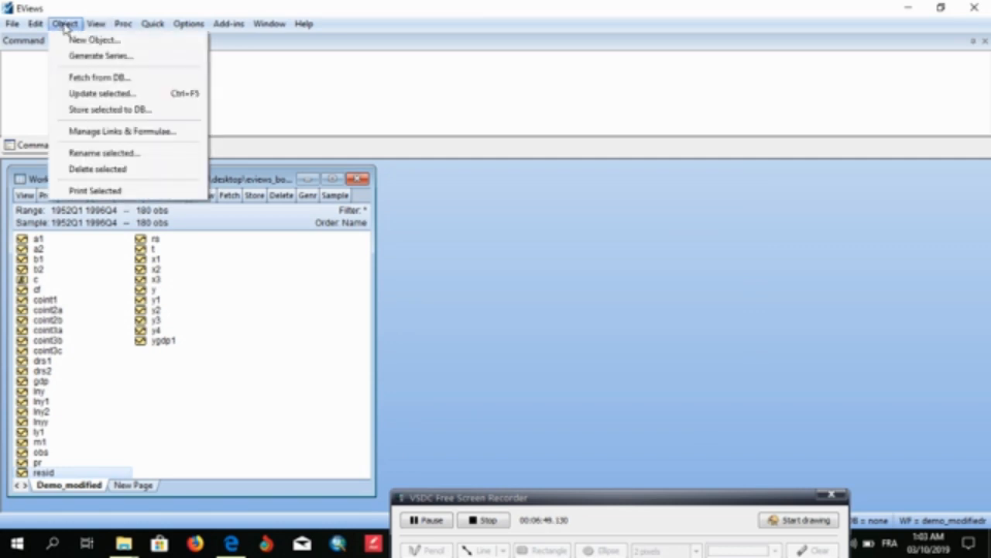
pyautogui.moveTo(93, 28)
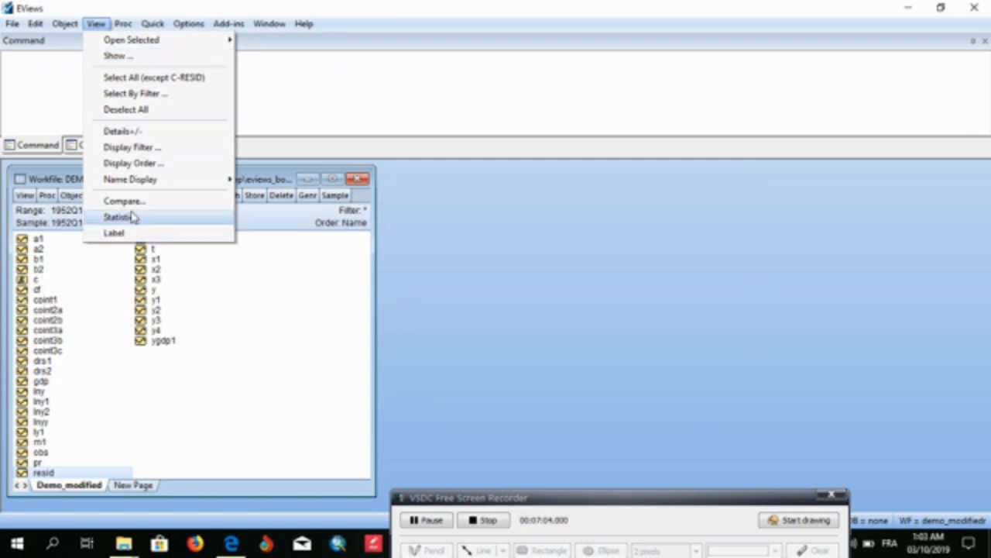
pyautogui.click(260, 54)
pyautogui.click(151, 26)
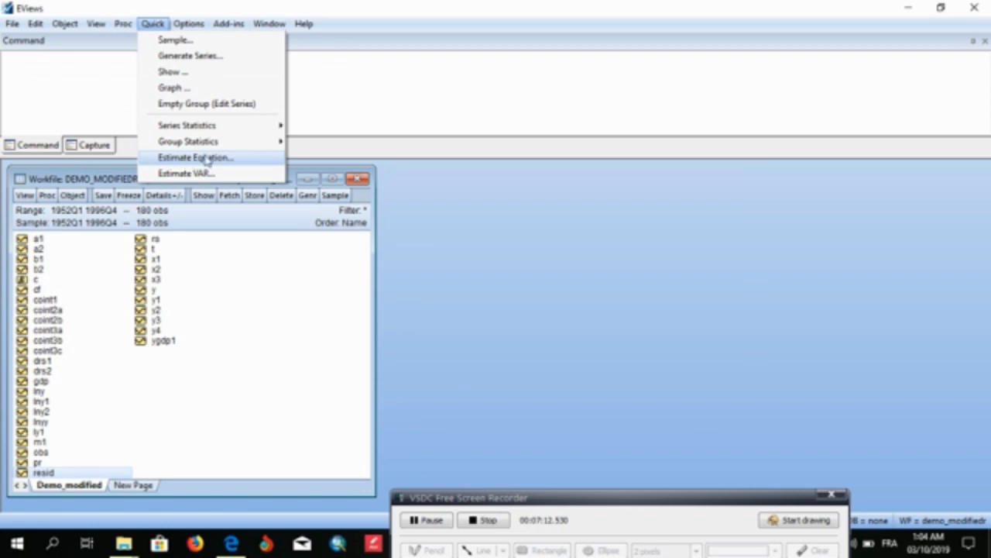
pyautogui.moveTo(222, 127)
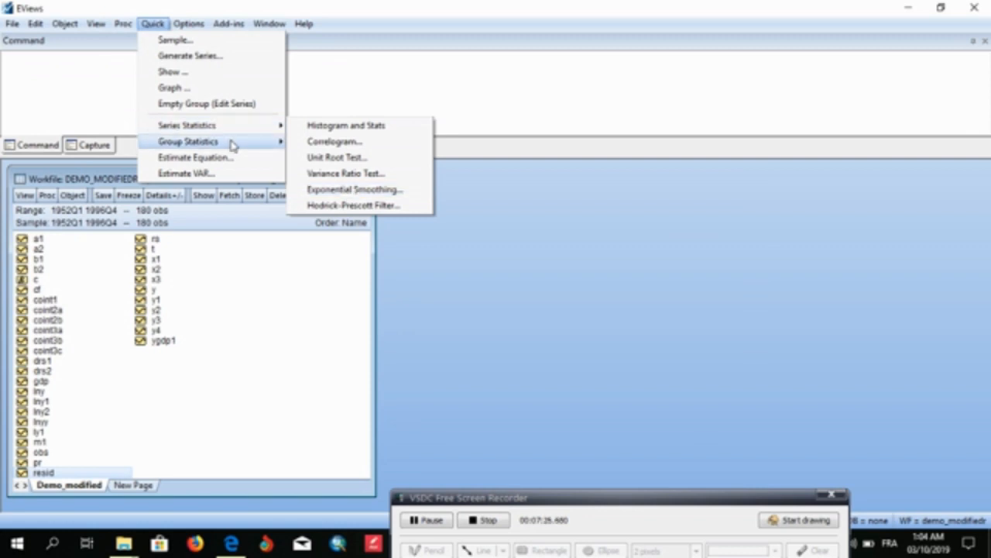
pyautogui.moveTo(233, 145)
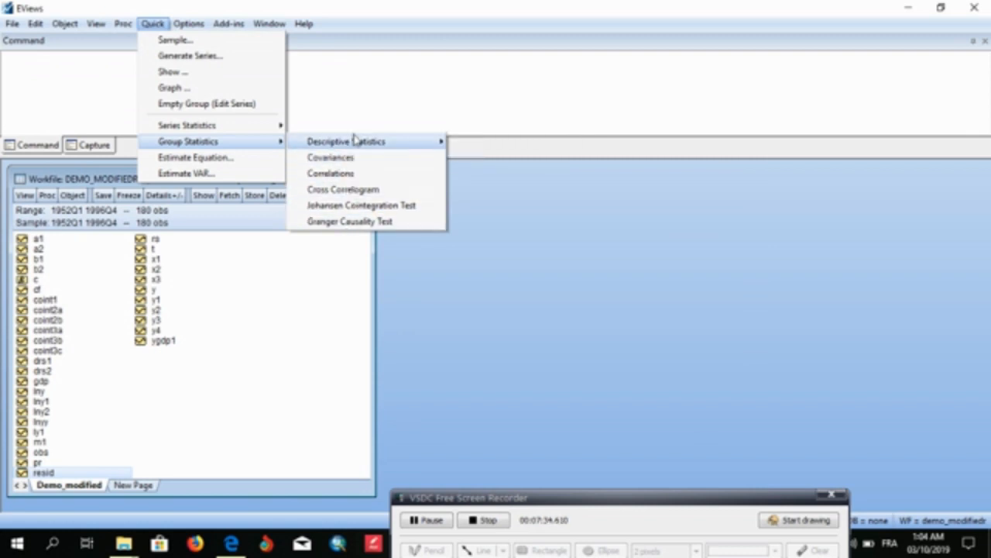
pyautogui.moveTo(349, 141)
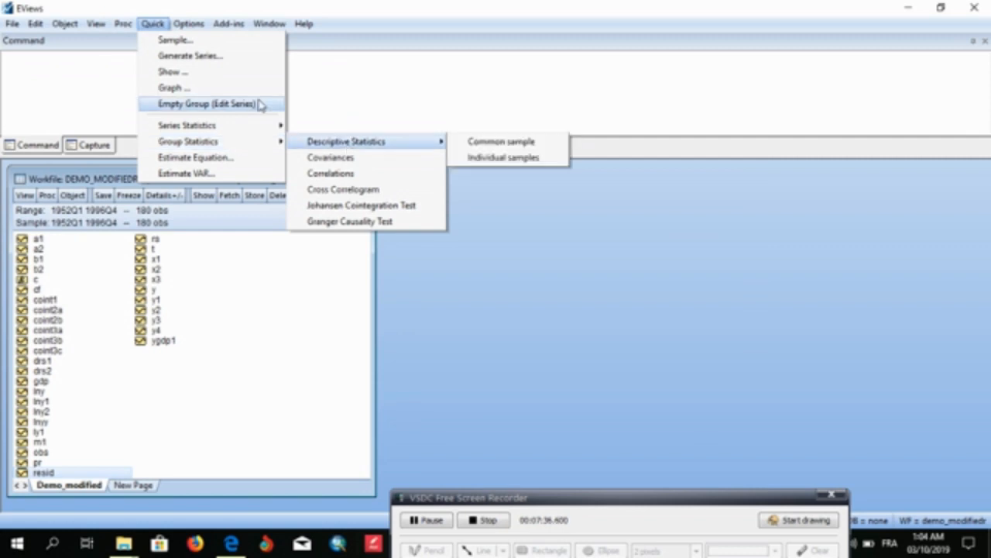
pyautogui.moveTo(229, 25)
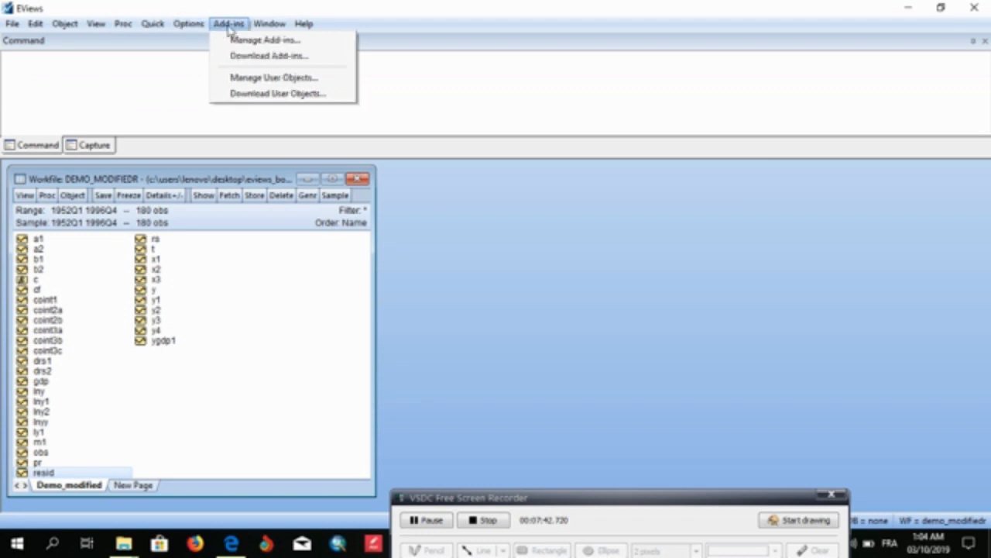
pyautogui.moveTo(268, 26)
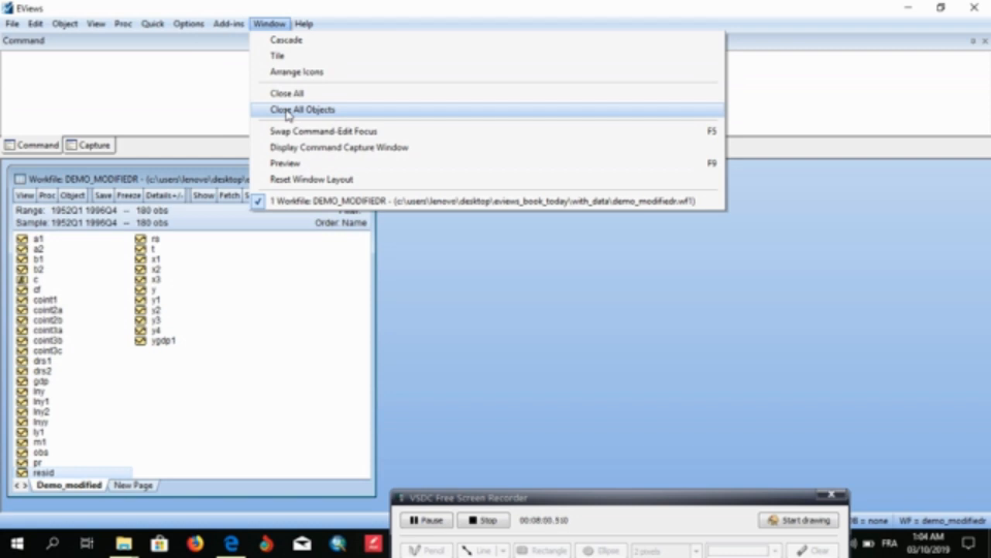
pyautogui.click(472, 261)
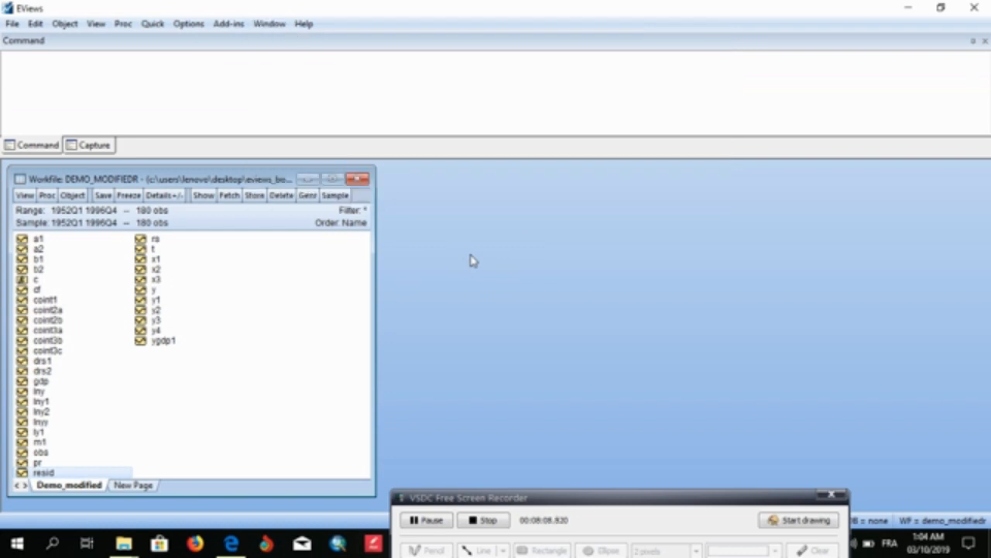
# Step: Open the gdp and pr series and arrange their spreadsheet windows in a row beside the workfile window
pyautogui.doubleClick(42, 381)
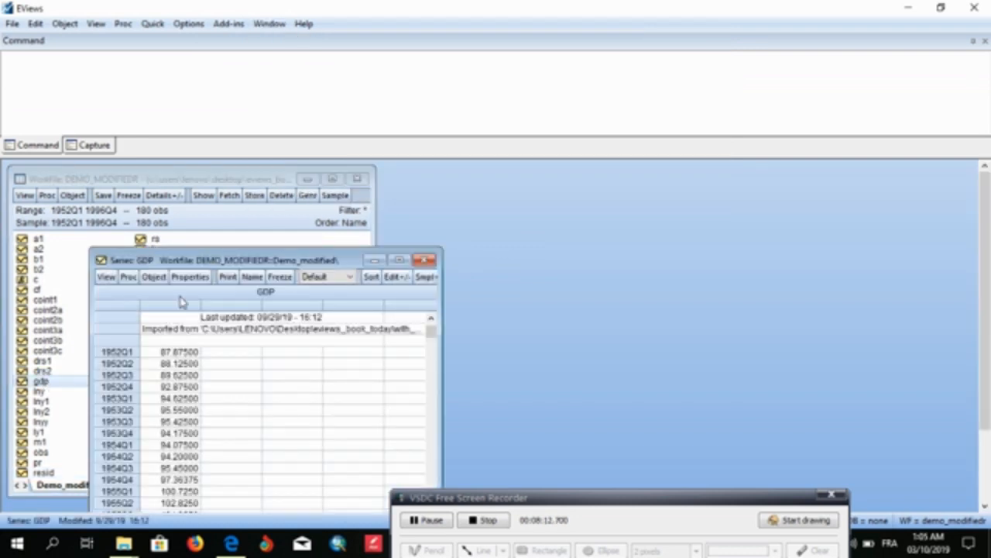
pyautogui.moveTo(245, 265); pyautogui.dragTo(491, 176)
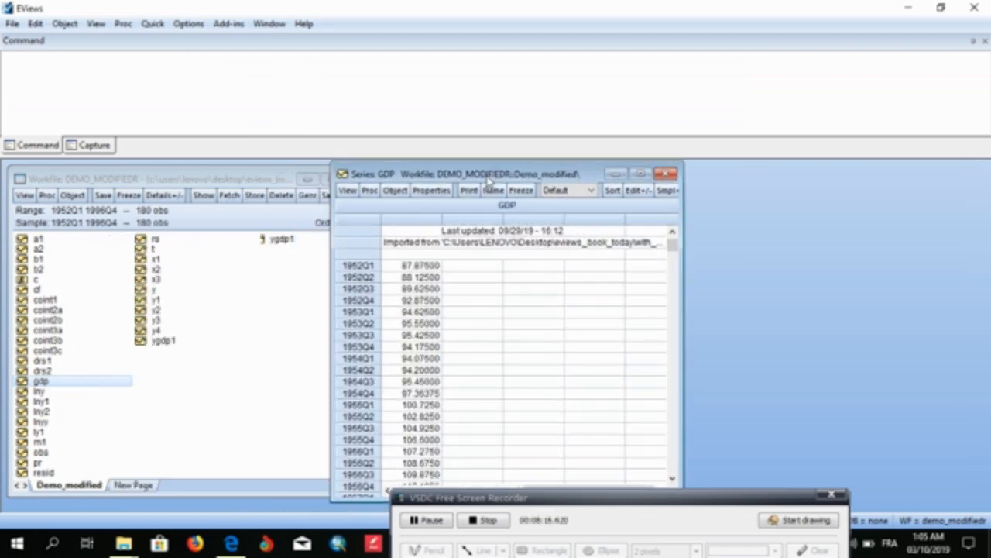
pyautogui.doubleClick(37, 465)
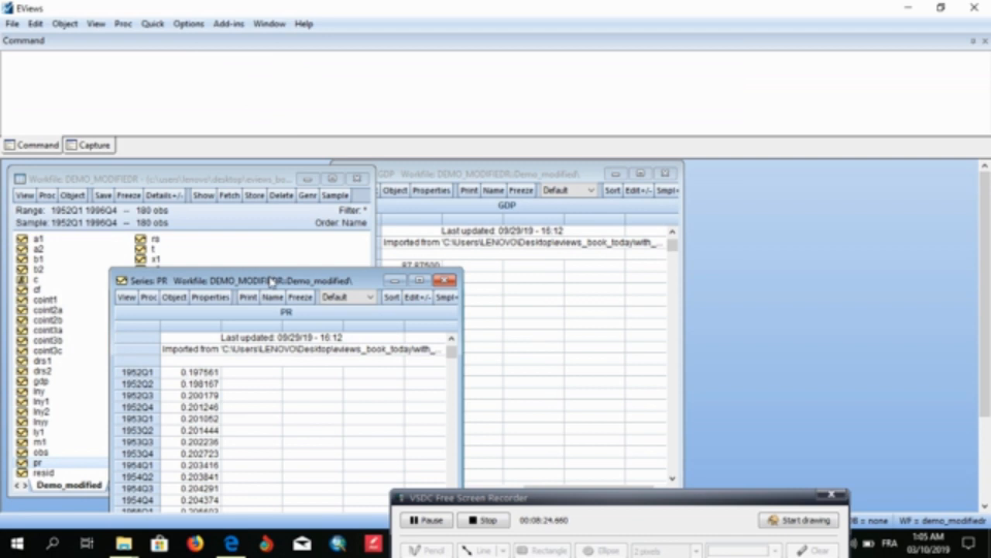
pyautogui.moveTo(271, 280); pyautogui.dragTo(833, 165)
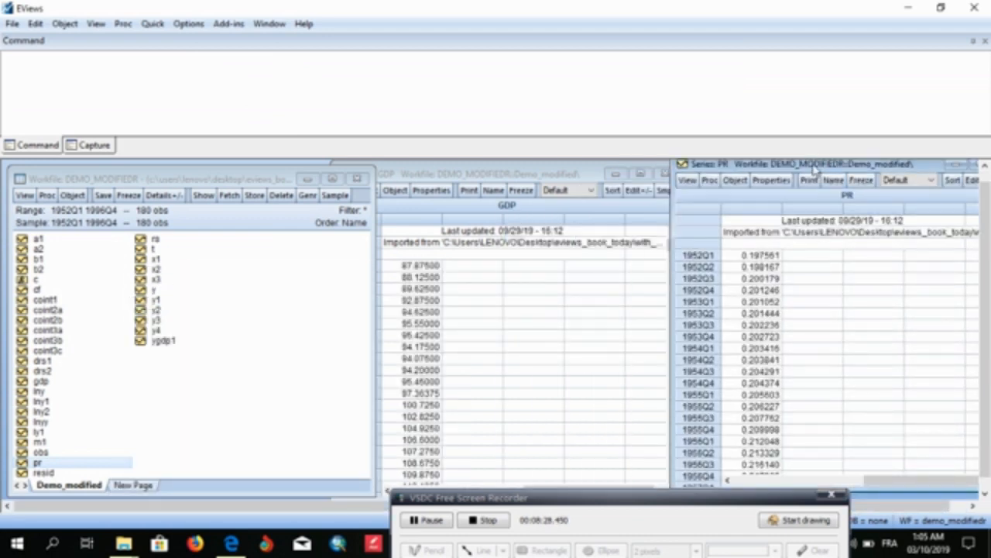
pyautogui.moveTo(814, 167); pyautogui.dragTo(738, 182)
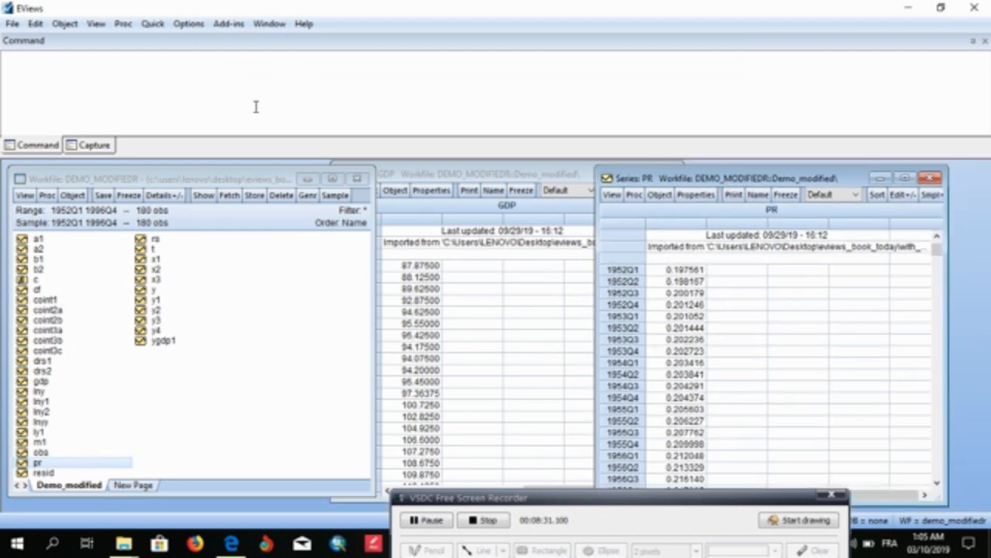
# Step: Close the pr and gdp series windows individually, and close all remaining windows, including the demo_modifiedr workfile
pyautogui.click(266, 25)
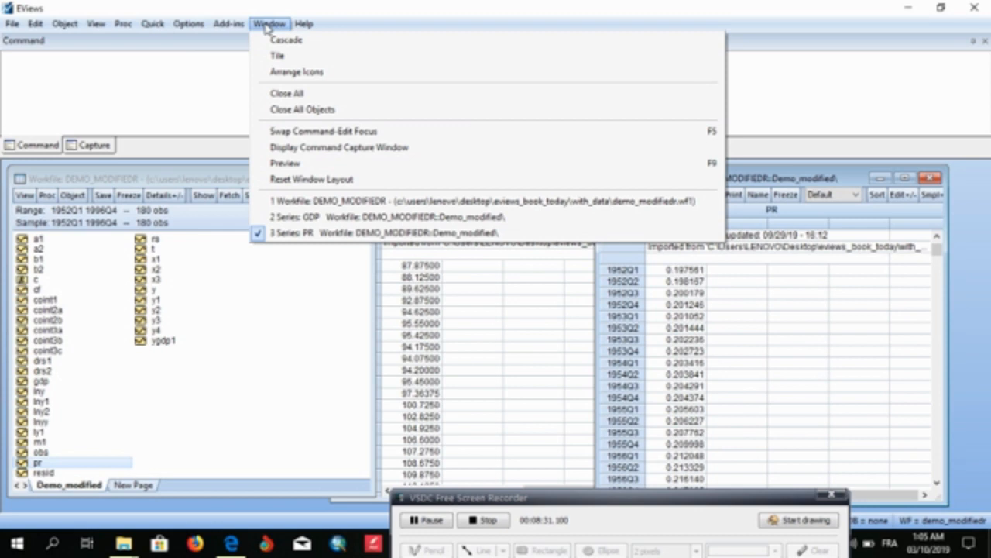
pyautogui.click(873, 58)
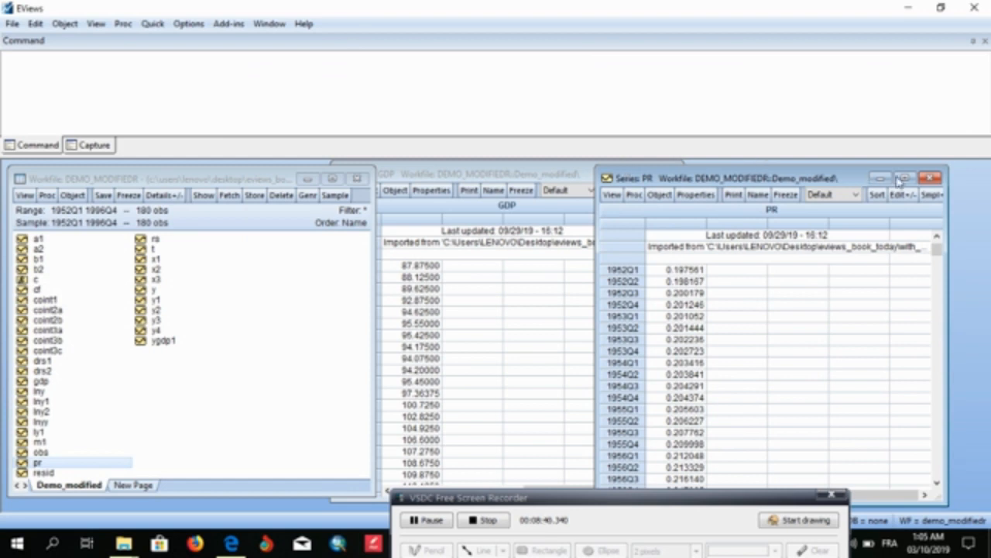
pyautogui.click(929, 179)
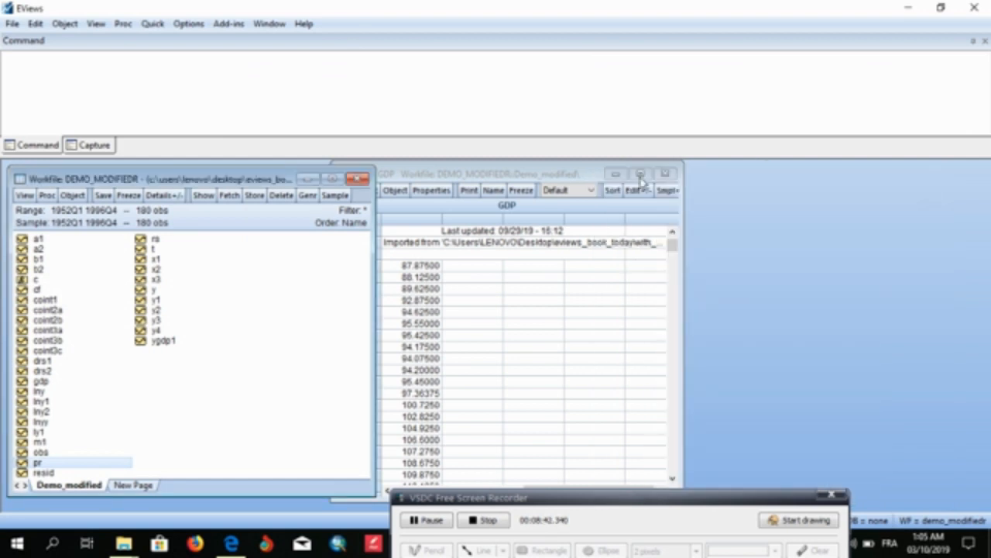
pyautogui.click(664, 174)
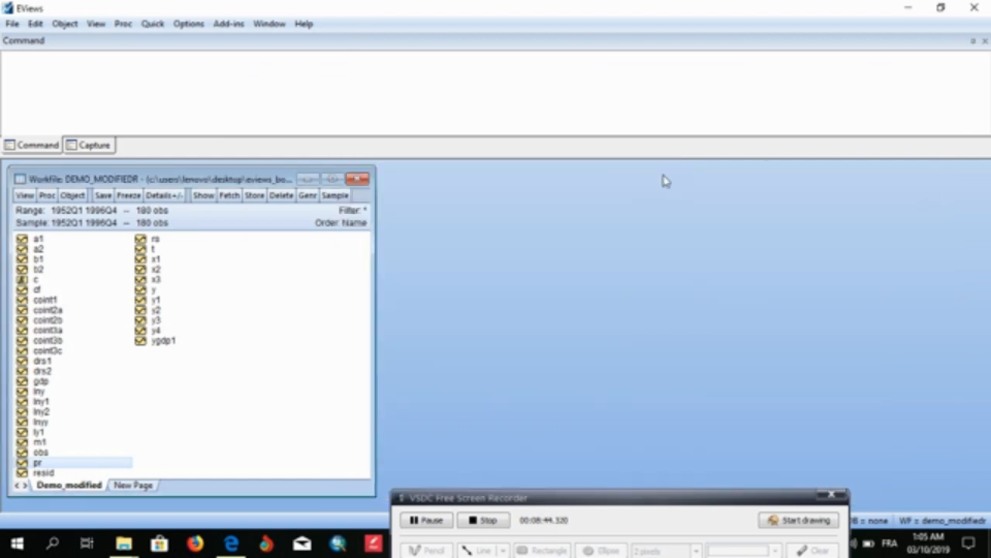
pyautogui.click(270, 23)
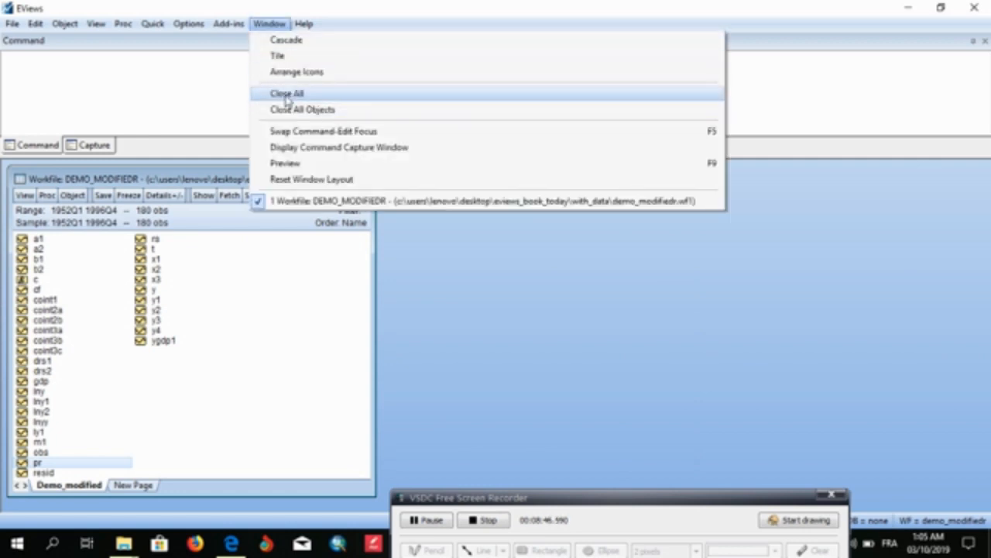
pyautogui.click(286, 94)
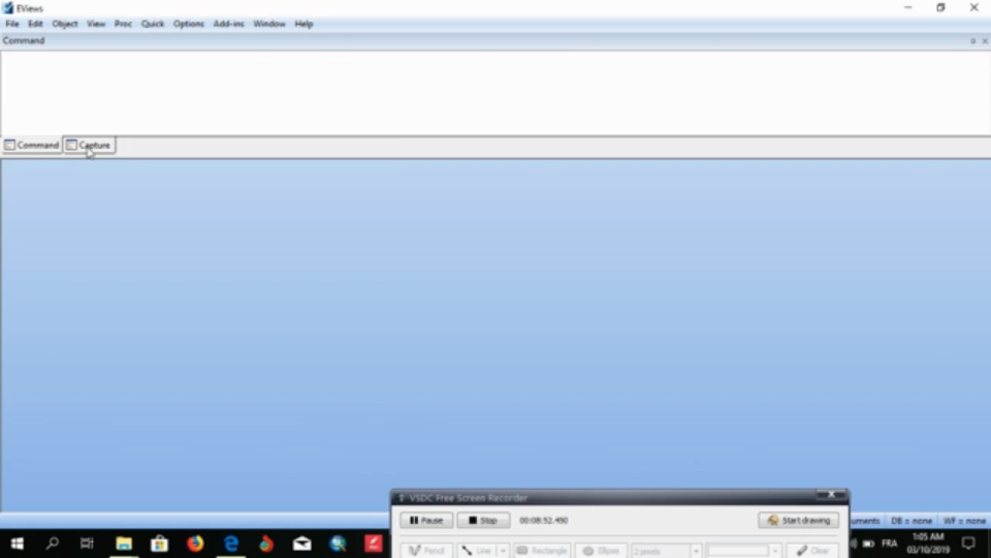
pyautogui.click(36, 148)
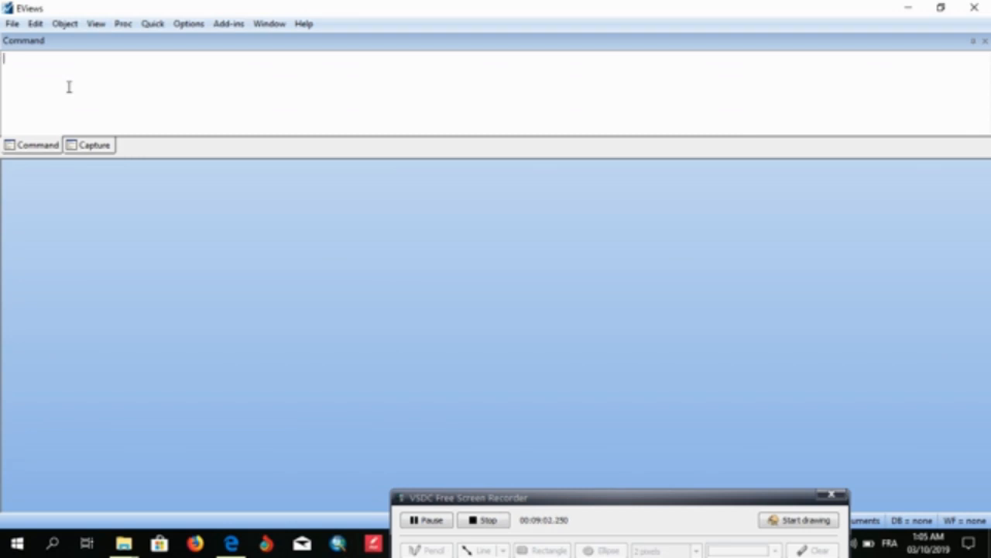
pyautogui.write('ls')
pyautogui.press('BackSpace')
pyautogui.press('BackSpace')
# Step: Display the log of captured commands and clear all of its entries
pyautogui.click(94, 148)
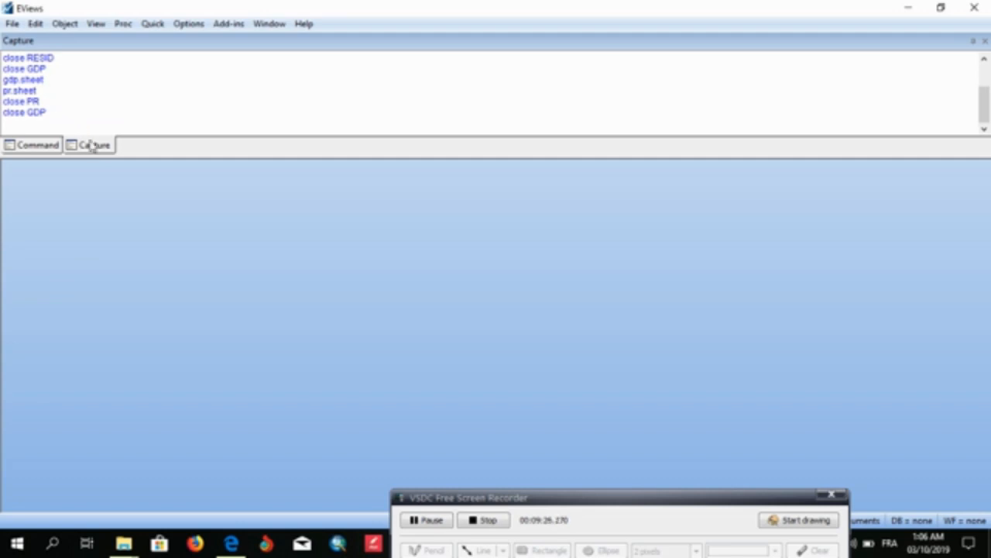
pyautogui.click(98, 101)
pyautogui.rightClick(98, 102)
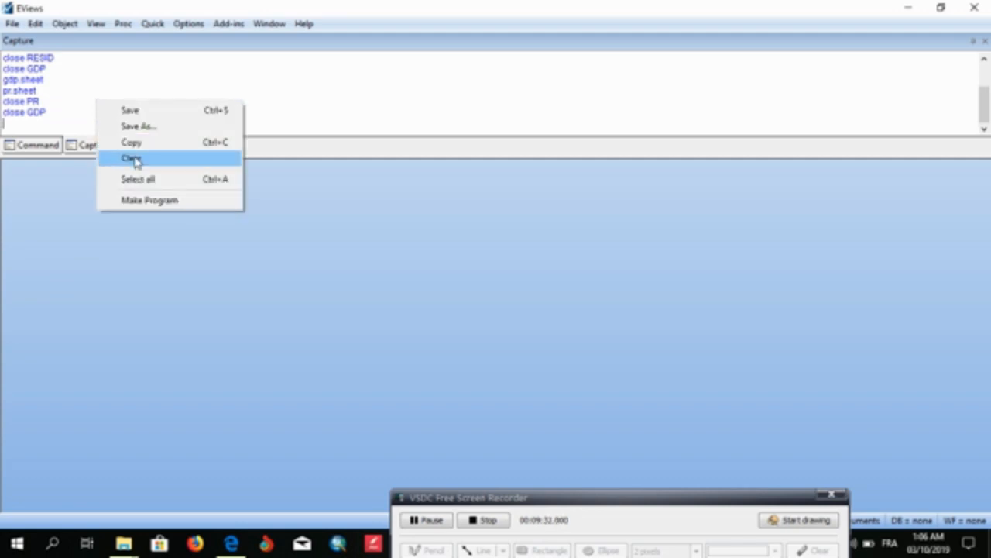
pyautogui.click(132, 158)
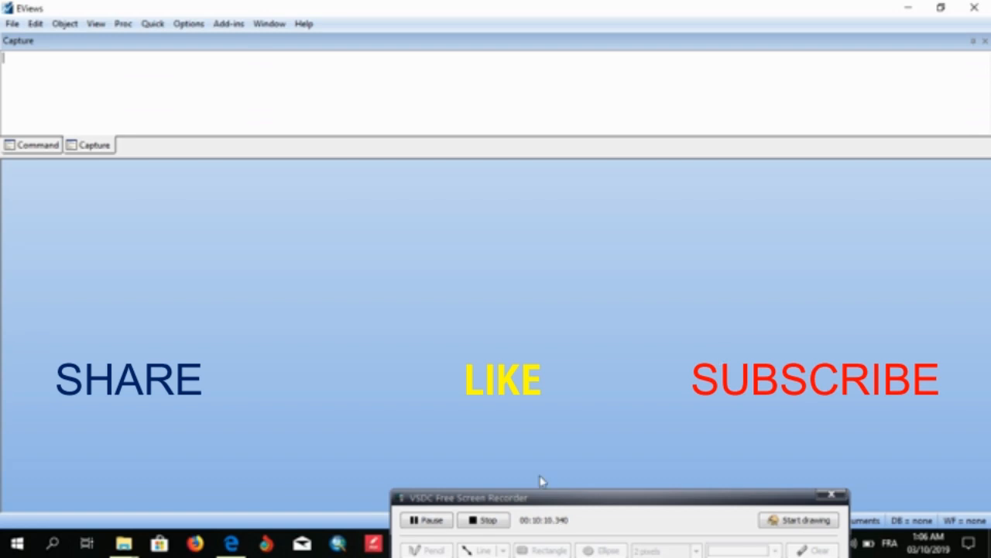
pyautogui.click(473, 519)
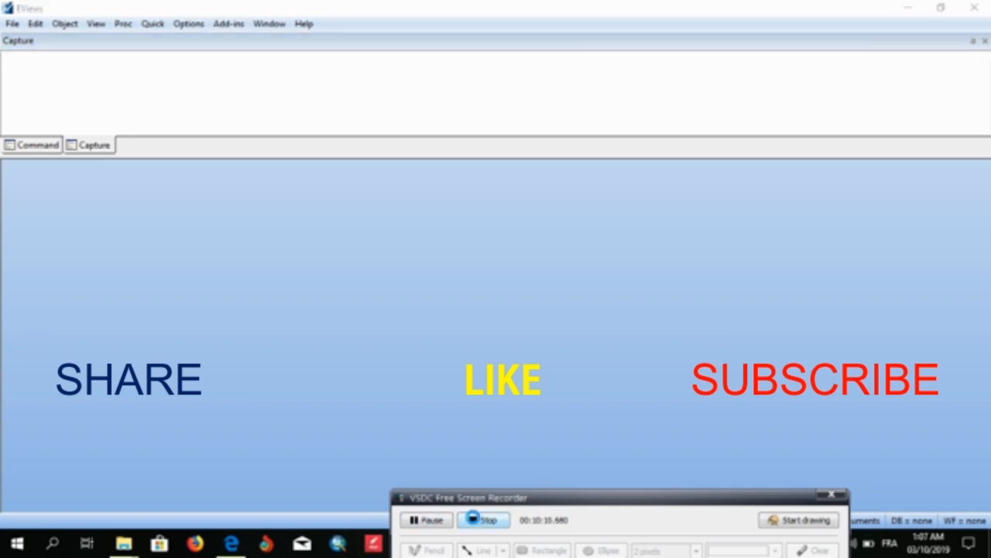